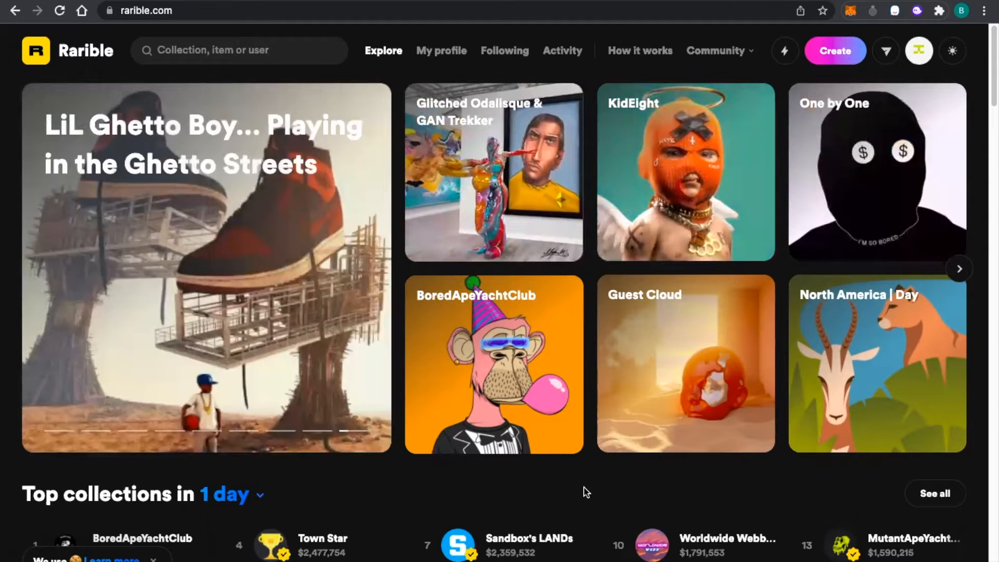
- Start creating a new collectible of the Multiple type on Ethereum
{"action": "scroll", "coordinate": [586, 492], "scroll_direction": "down", "scroll_amount": 1}
{"action": "scroll", "coordinate": [586, 490], "scroll_direction": "up", "scroll_amount": 1}
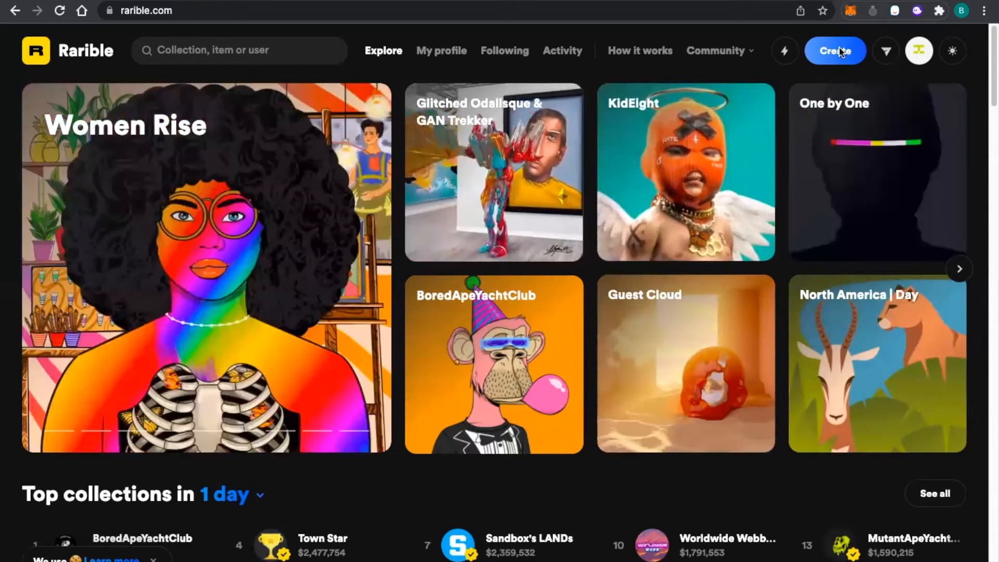
{"action": "left_click", "coordinate": [840, 51]}
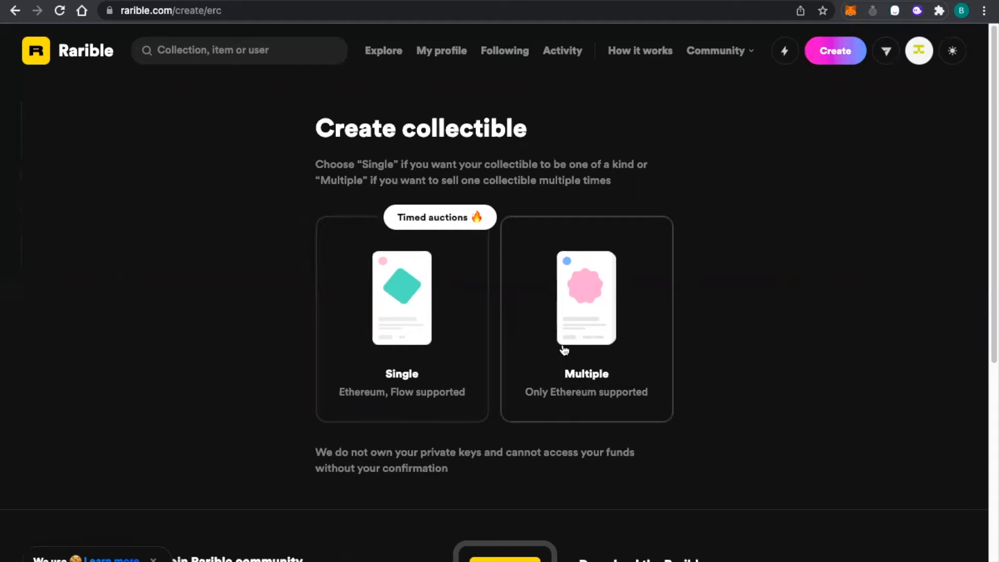
{"action": "left_click", "coordinate": [589, 378]}
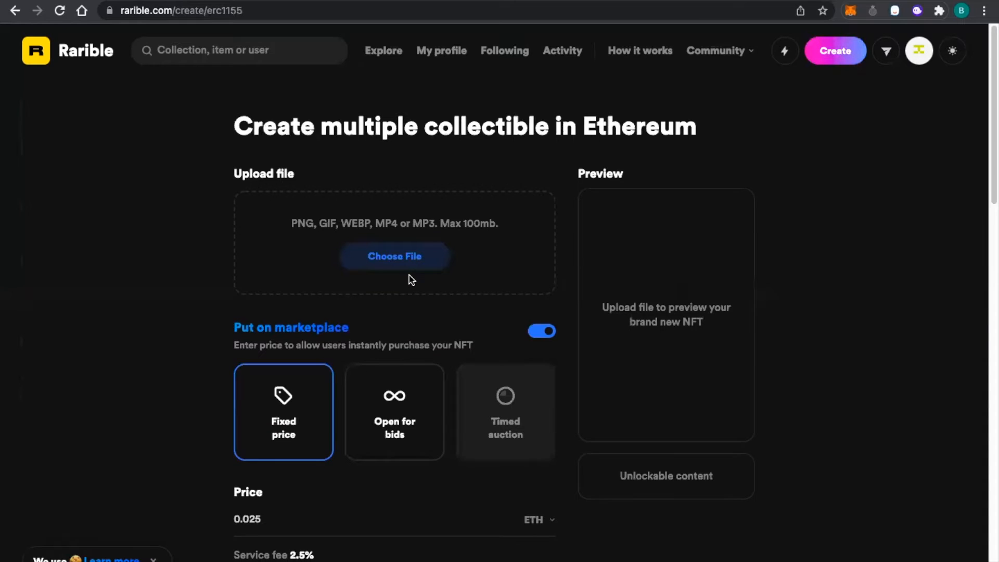
- Look through the multiple-collectible form, from file upload and pricing to collection, royalties and number of copies
{"action": "scroll", "coordinate": [412, 280], "scroll_direction": "down", "scroll_amount": 3}
{"action": "scroll", "coordinate": [412, 280], "scroll_direction": "down", "scroll_amount": 4}
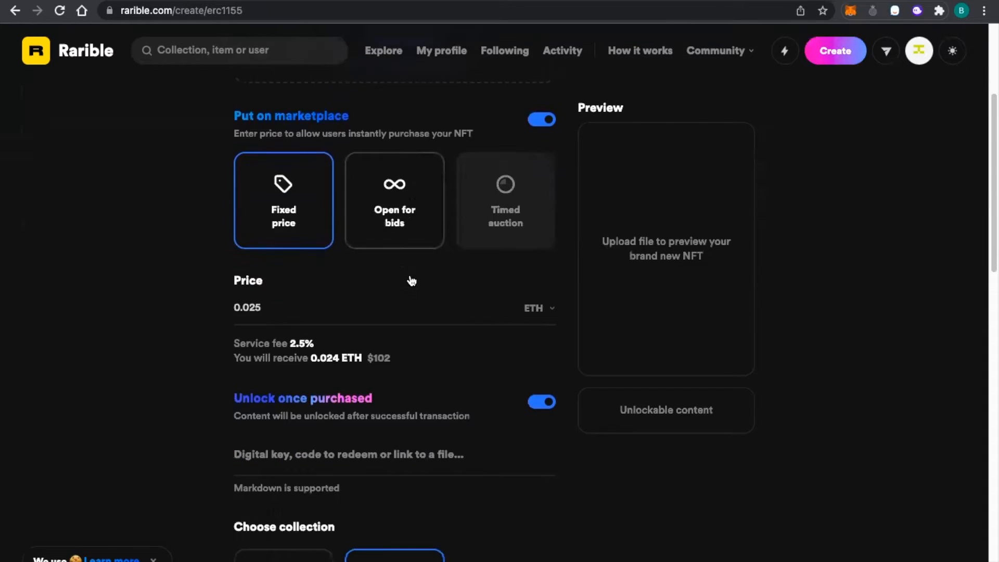
{"action": "scroll", "coordinate": [412, 280], "scroll_direction": "down", "scroll_amount": 5}
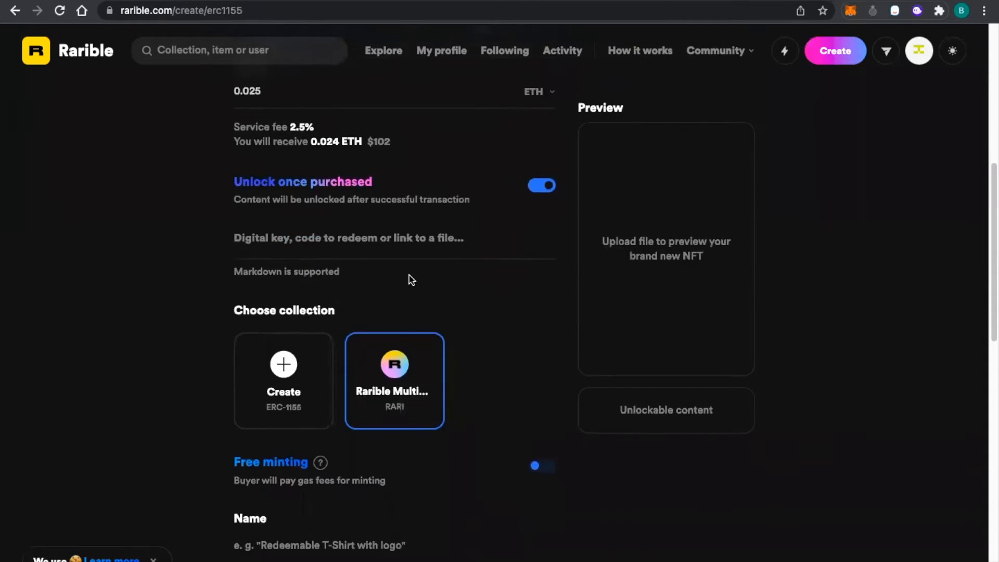
{"action": "scroll", "coordinate": [412, 280], "scroll_direction": "down", "scroll_amount": 2}
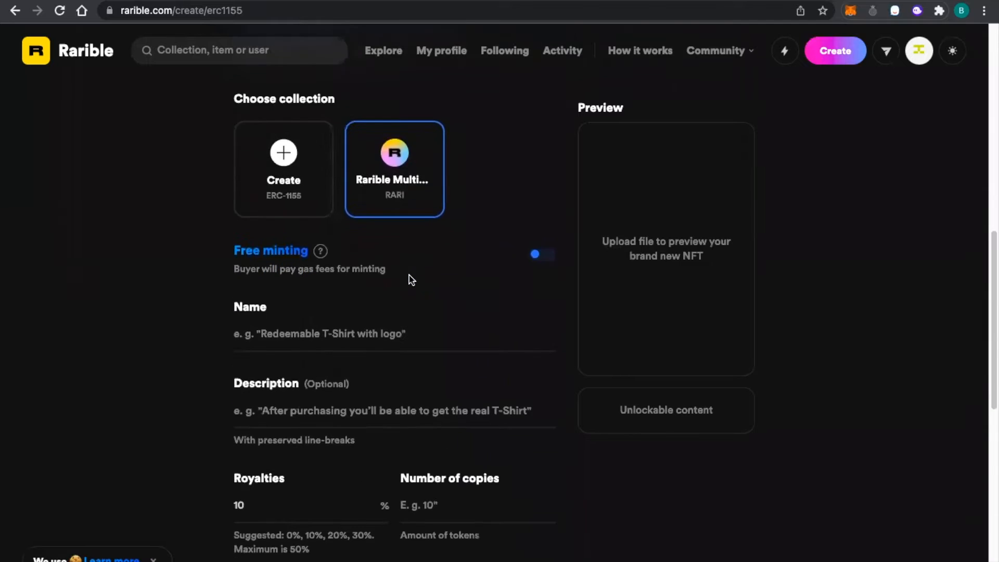
{"action": "scroll", "coordinate": [411, 280], "scroll_direction": "down", "scroll_amount": 1}
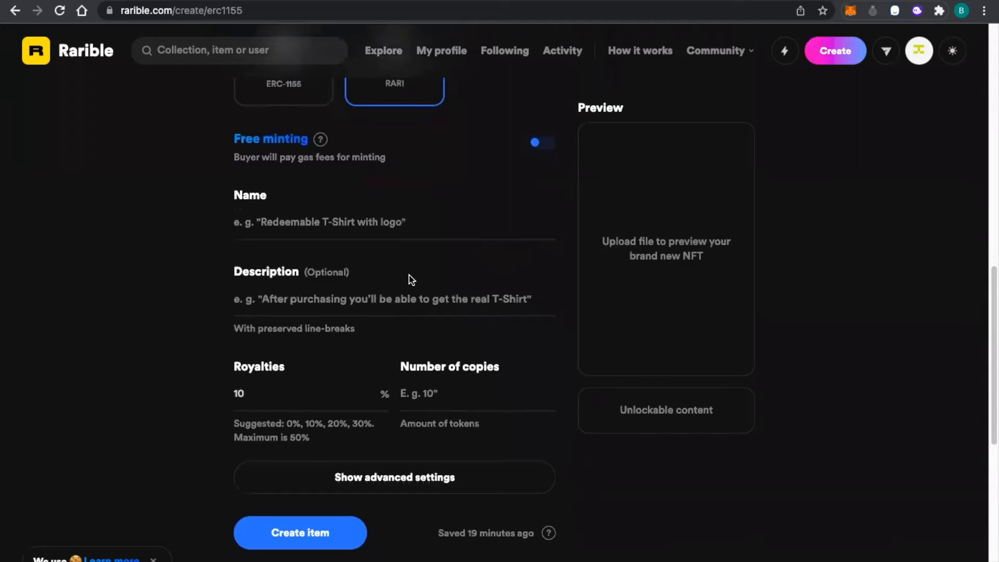
{"action": "scroll", "coordinate": [412, 280], "scroll_direction": "up", "scroll_amount": 7}
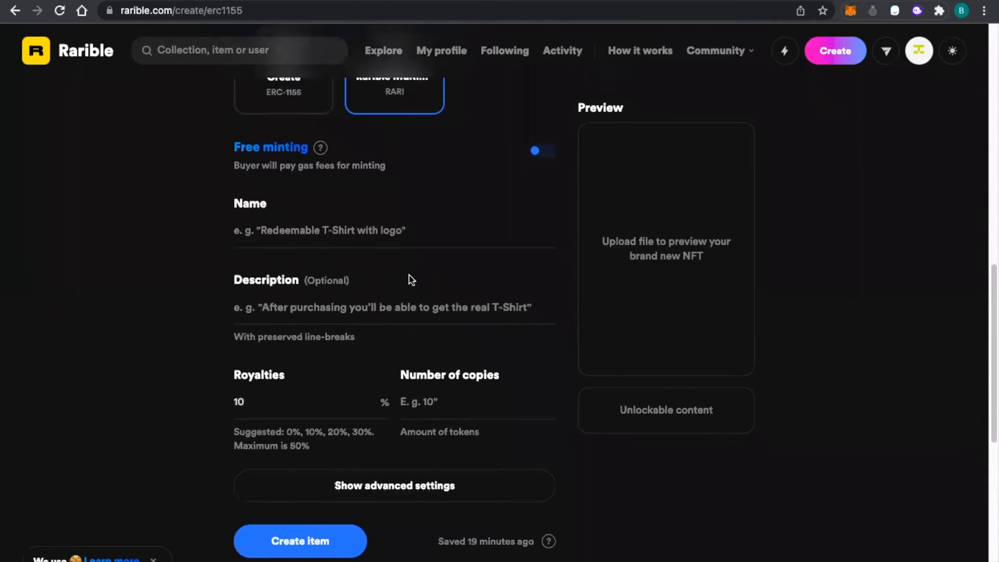
{"action": "scroll", "coordinate": [411, 279], "scroll_direction": "up", "scroll_amount": 6}
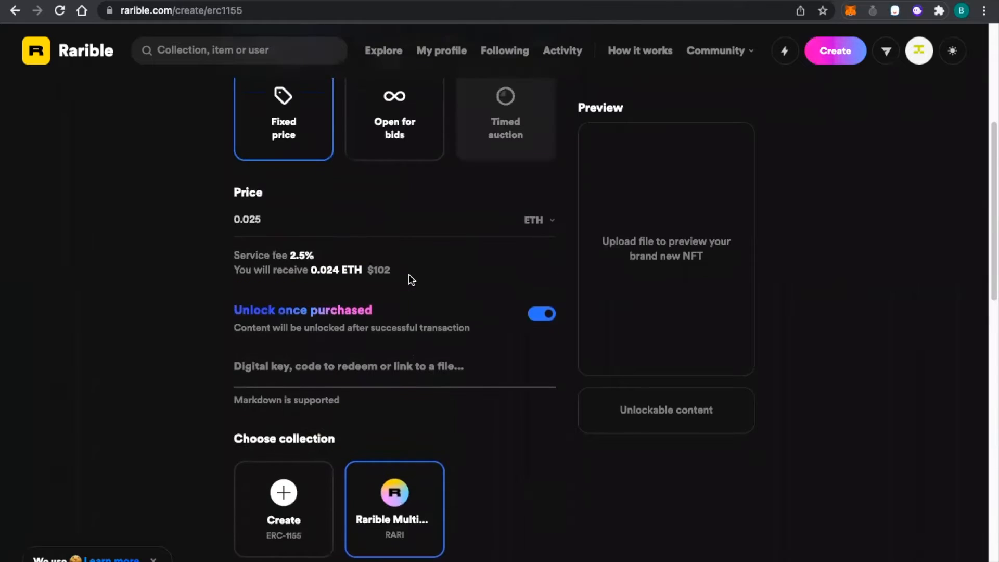
{"action": "scroll", "coordinate": [412, 280], "scroll_direction": "up", "scroll_amount": 1}
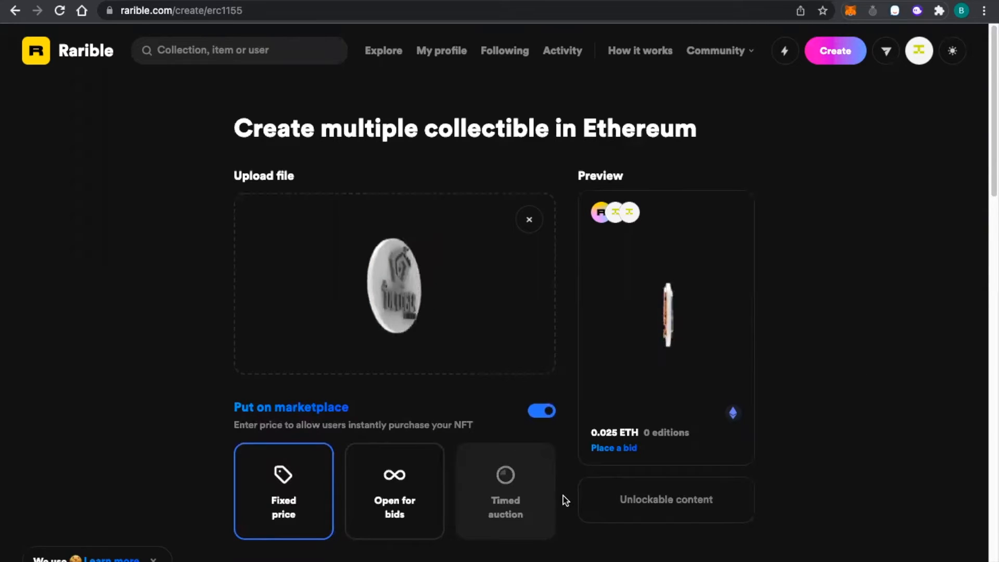
- Enter 0.025 ETH as the collectible's fixed price
{"action": "scroll", "coordinate": [562, 494], "scroll_direction": "down", "scroll_amount": 4}
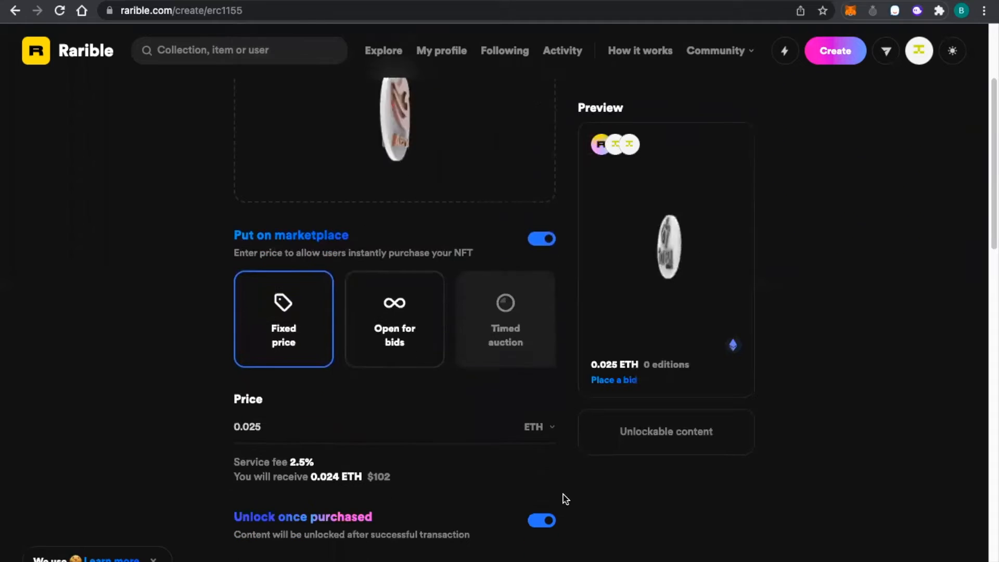
{"action": "left_click", "coordinate": [272, 415]}
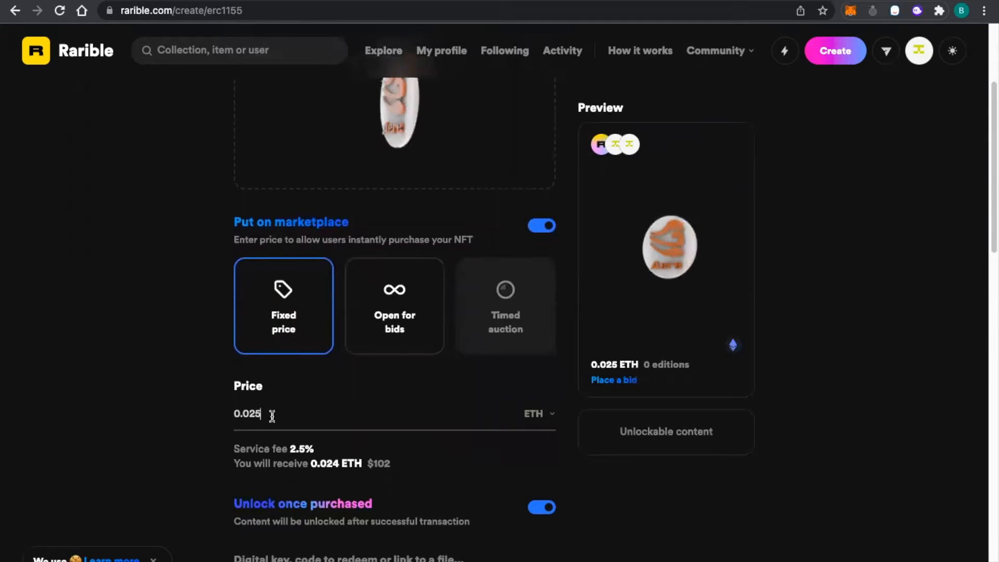
{"action": "key", "text": "BackSpace"}
{"action": "key", "text": "BackSpace"}
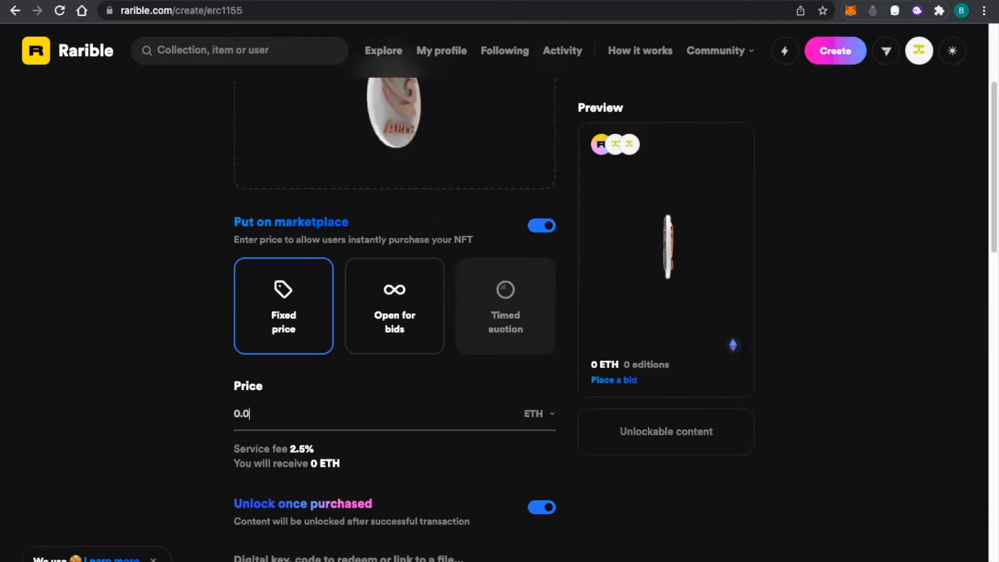
{"action": "type", "text": "25"}
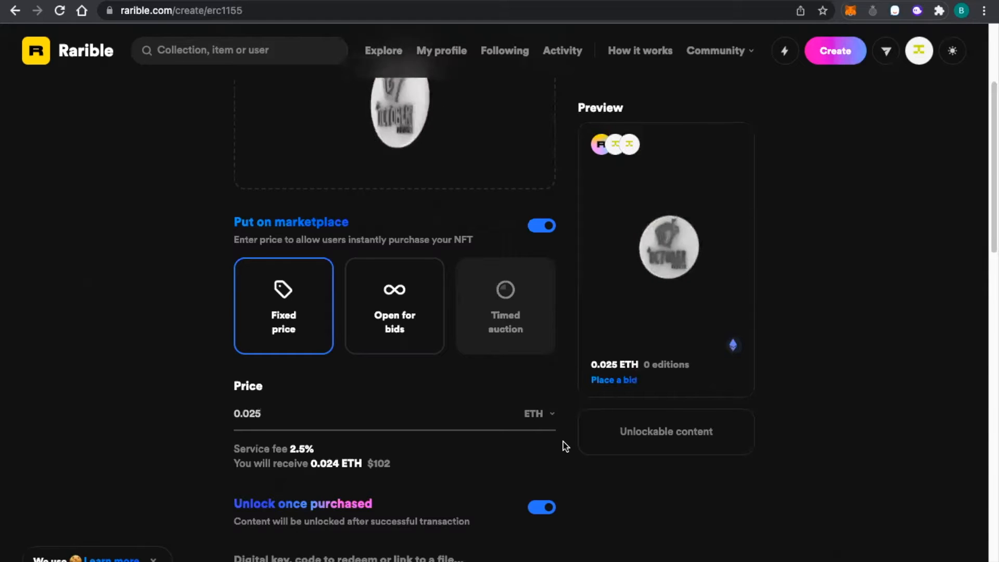
- Review the unlockable content, collection choice and free minting options of the collectible form
{"action": "scroll", "coordinate": [565, 446], "scroll_direction": "down", "scroll_amount": 3}
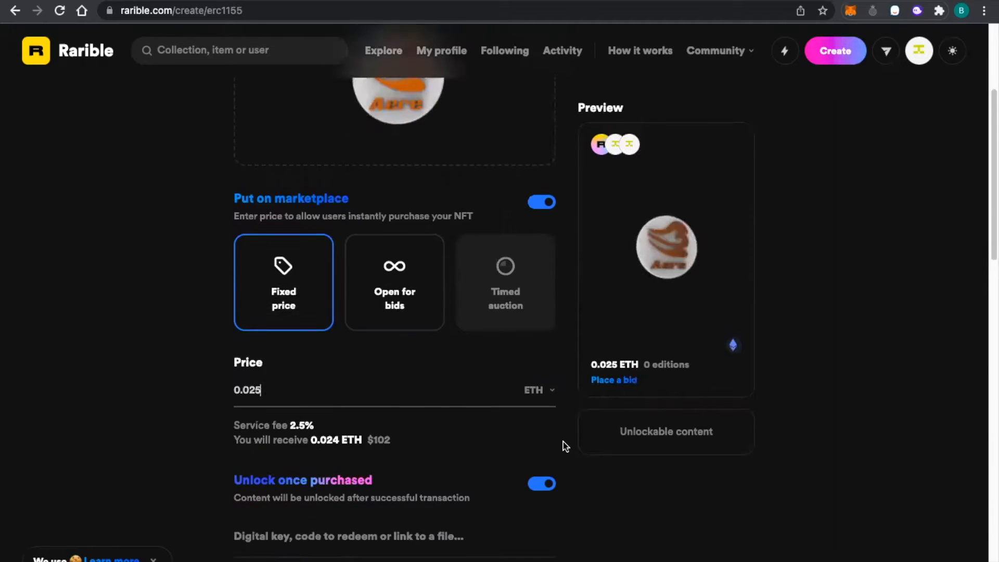
{"action": "scroll", "coordinate": [565, 446], "scroll_direction": "down", "scroll_amount": 2}
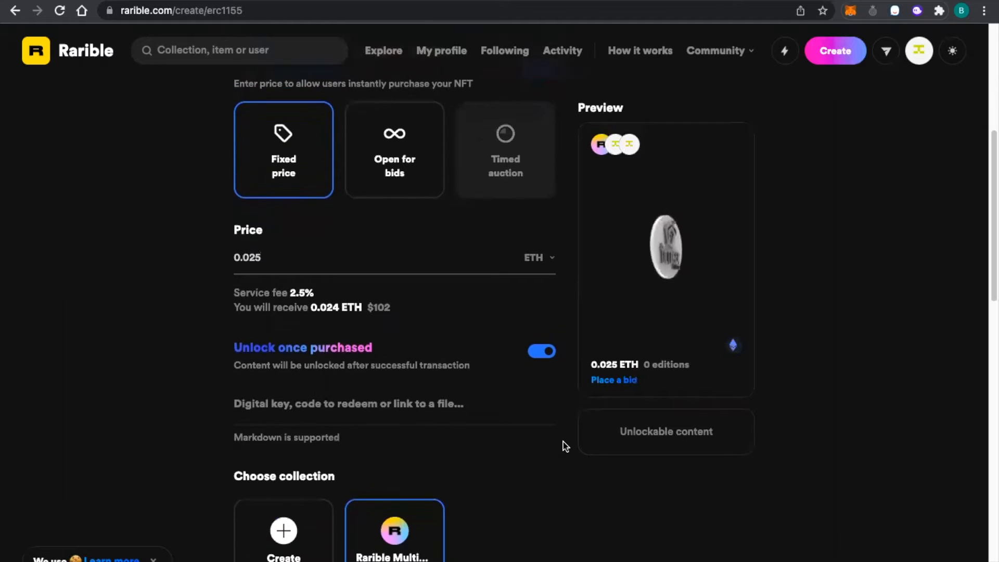
{"action": "scroll", "coordinate": [565, 446], "scroll_direction": "down", "scroll_amount": 2}
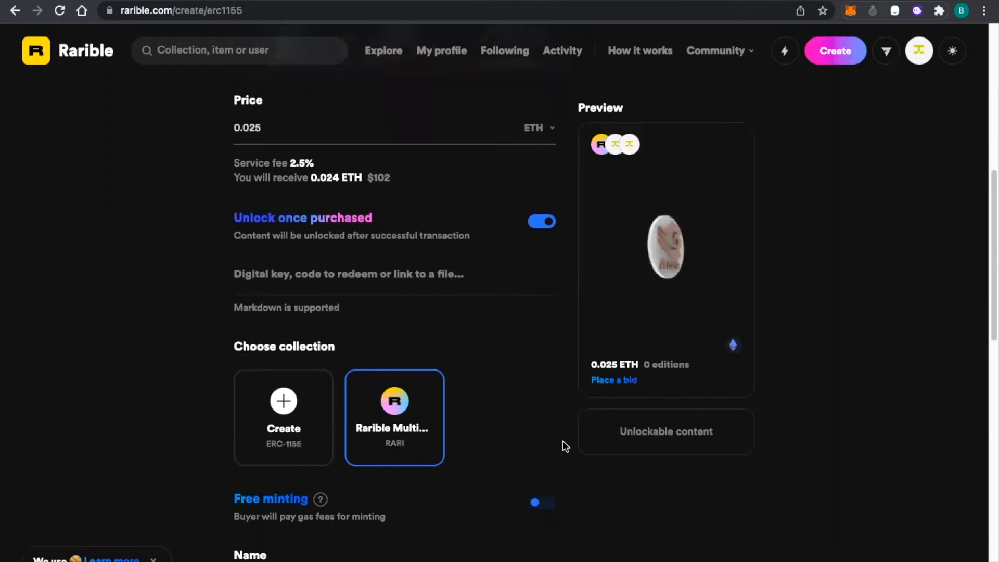
{"action": "scroll", "coordinate": [565, 446], "scroll_direction": "down", "scroll_amount": 1}
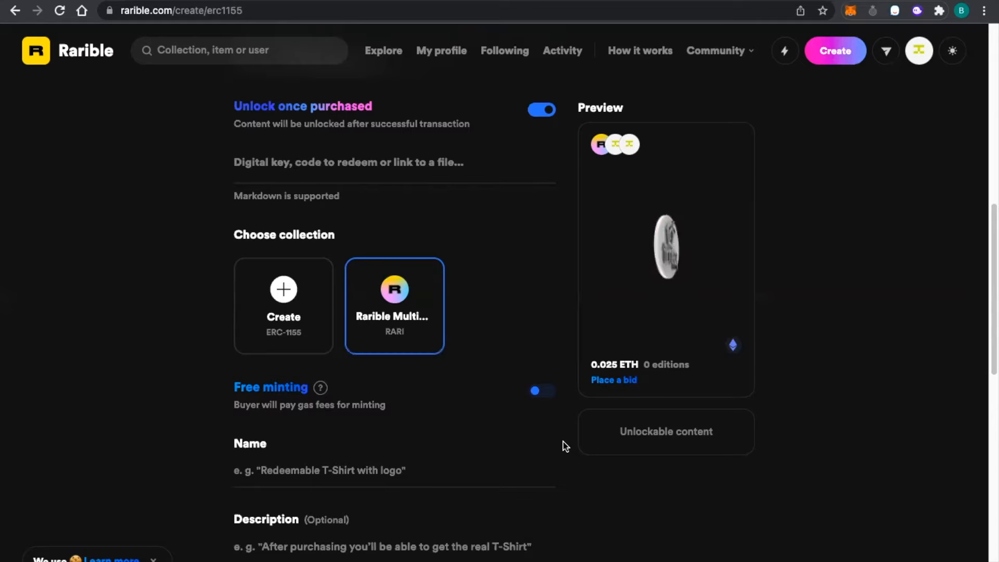
{"action": "scroll", "coordinate": [565, 446], "scroll_direction": "down", "scroll_amount": 1}
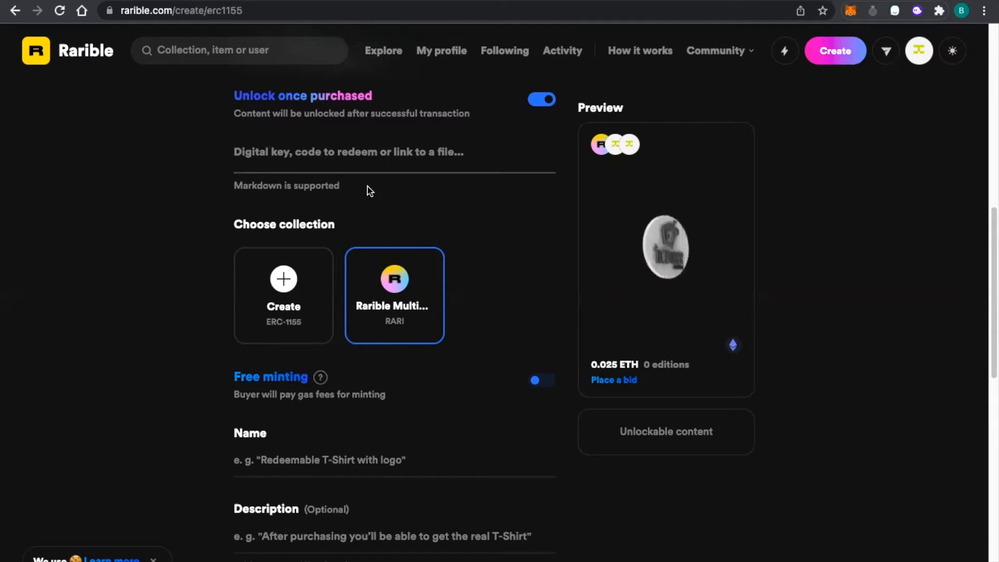
{"action": "scroll", "coordinate": [559, 302], "scroll_direction": "down", "scroll_amount": 1}
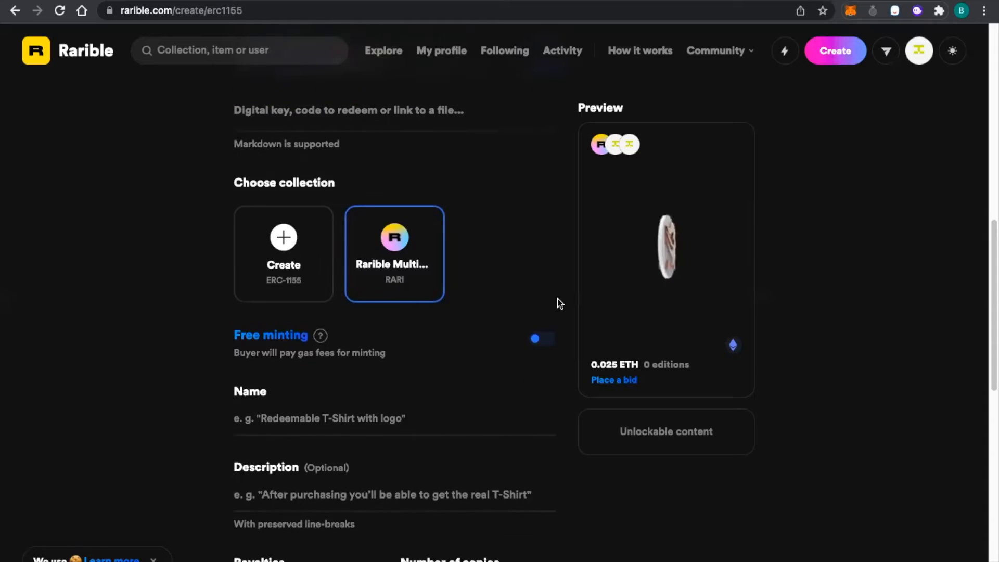
{"action": "scroll", "coordinate": [559, 302], "scroll_direction": "down", "scroll_amount": 2}
{"action": "mouse_move", "coordinate": [320, 261]}
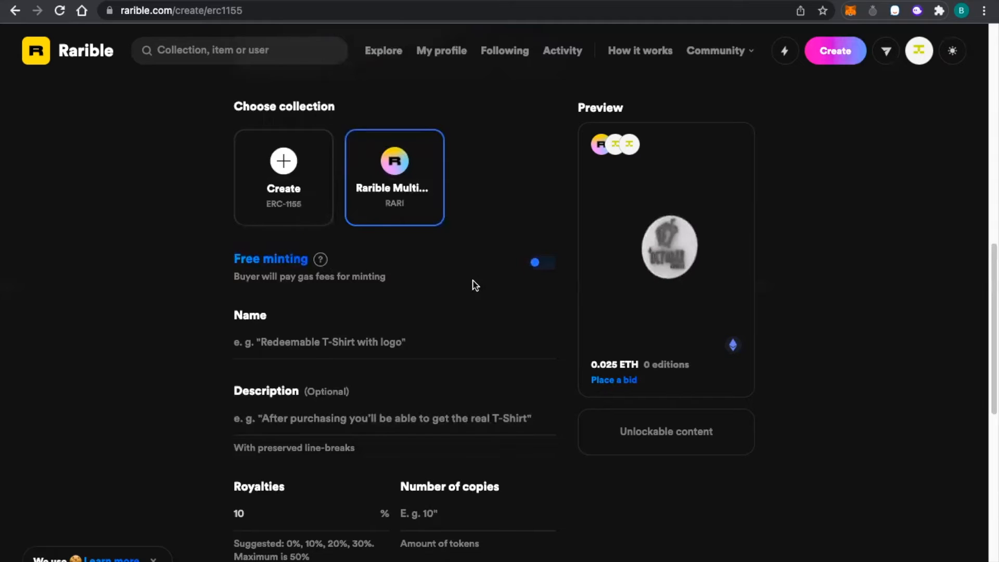
- Name the collectible Octo-AERE
{"action": "scroll", "coordinate": [563, 369], "scroll_direction": "down", "scroll_amount": 1}
{"action": "left_click", "coordinate": [393, 307]}
{"action": "type", "text": "Octo"}
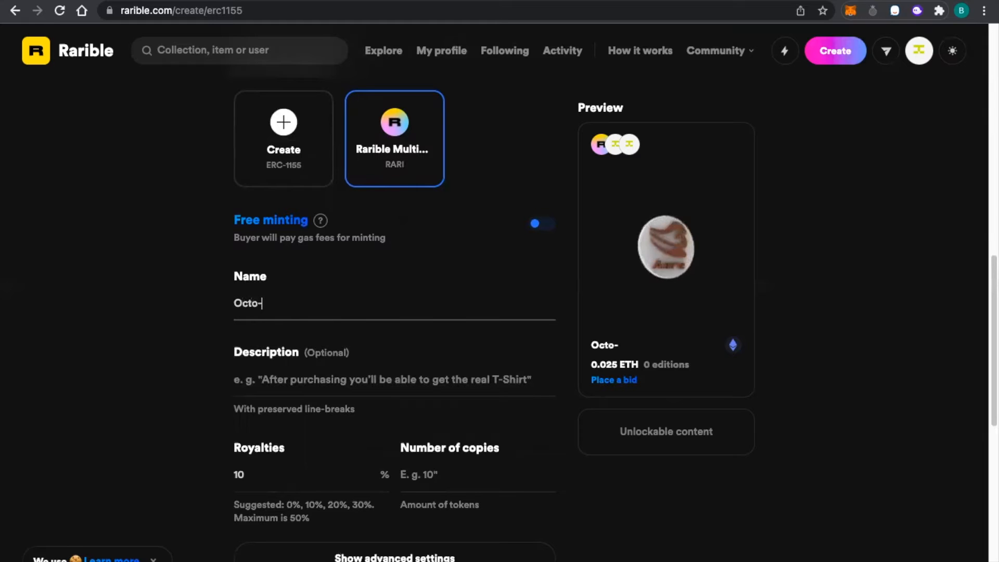
{"action": "type", "text": "-AERE Token"}
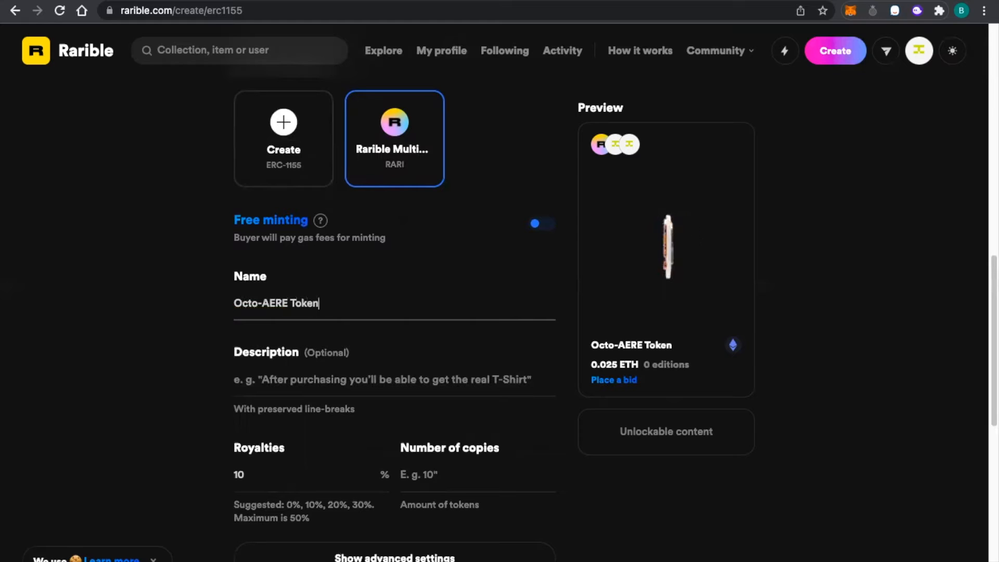
{"action": "key", "text": "BackSpace"}
{"action": "key", "text": "BackSpace"}
{"action": "key", "text": "BackSpace"}
{"action": "key", "text": "BackSpace"}
{"action": "key", "text": "BackSpace"}
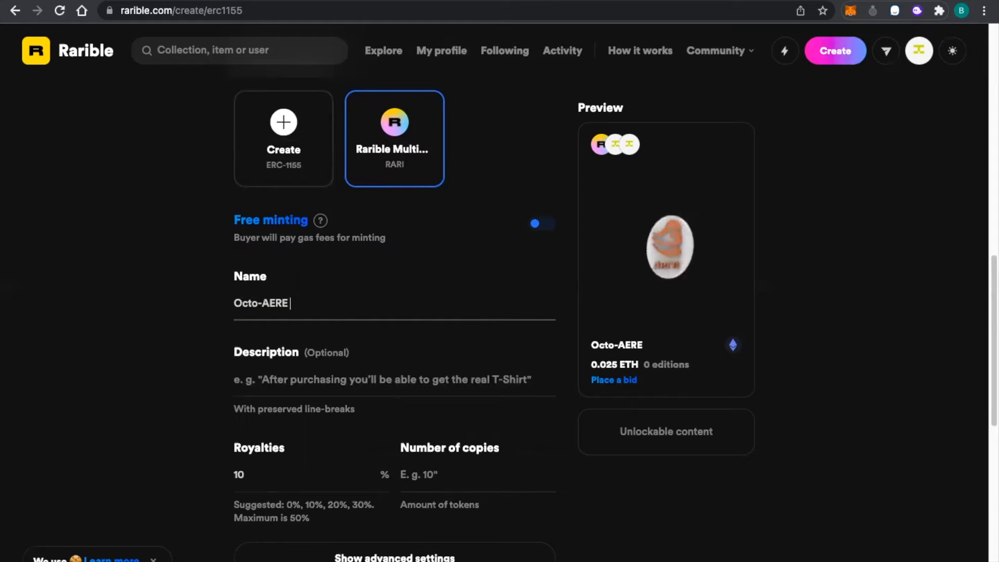
- Enter the description of the 1,000-NFT Octo-AERE collection and its membership benefits, and set the number of copies to 1000
{"action": "left_click", "coordinate": [450, 382]}
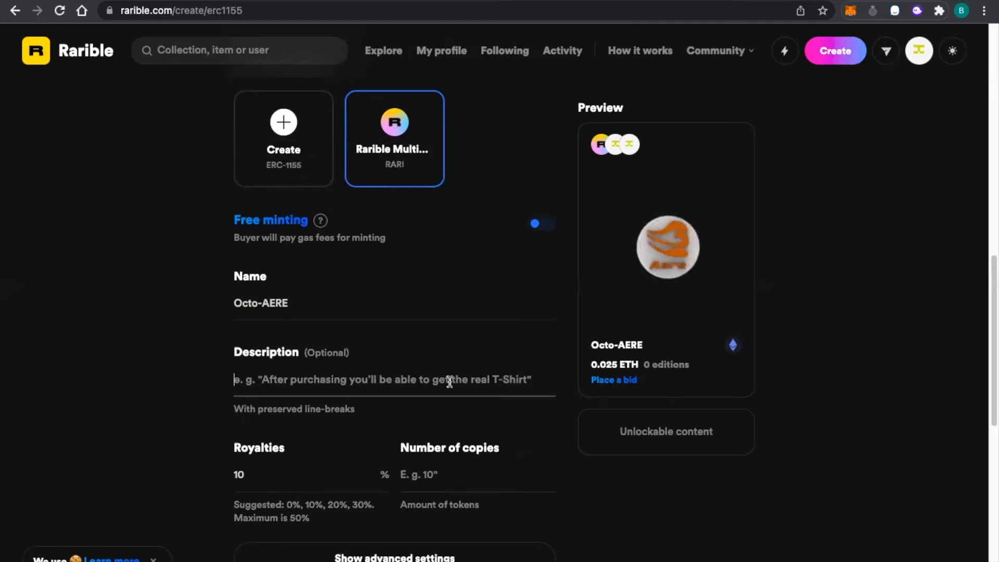
{"action": "type", "text": "The October Duncan and AERE by IEBailee is a collection of 1,000 digital NFTs— digital collectibles living on the Ethereum blockchain. Your Octo-AERE collectible doubles as your Club membership card, and grants access to members-only benefits, the first of which is access to THE RABBIT HOLE, a holder only discord room. Future areas and perks can be unlocked by the community through roadmap activation. Visit for @OctoberDuncan and @IEBailee for more details."}
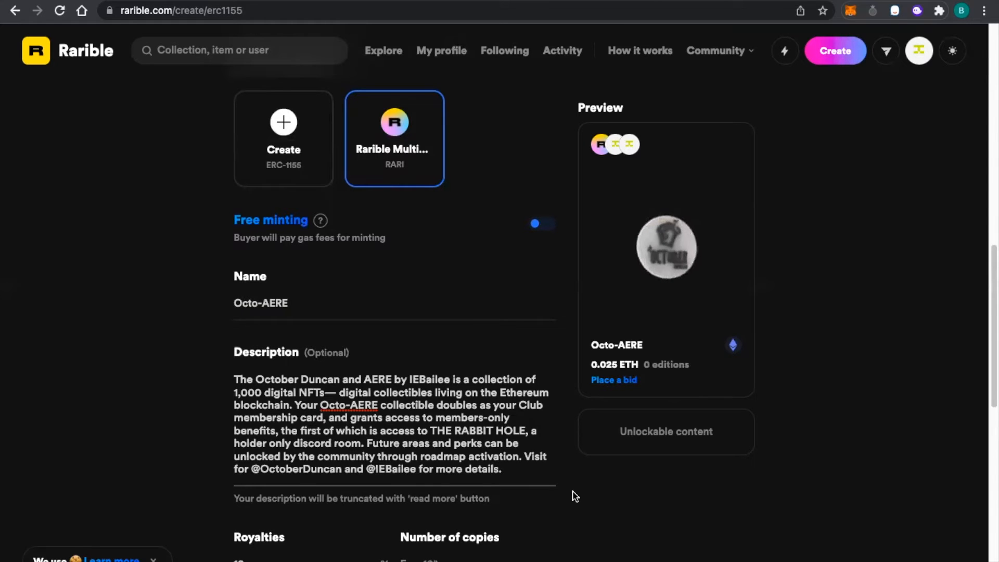
{"action": "scroll", "coordinate": [575, 496], "scroll_direction": "down", "scroll_amount": 4}
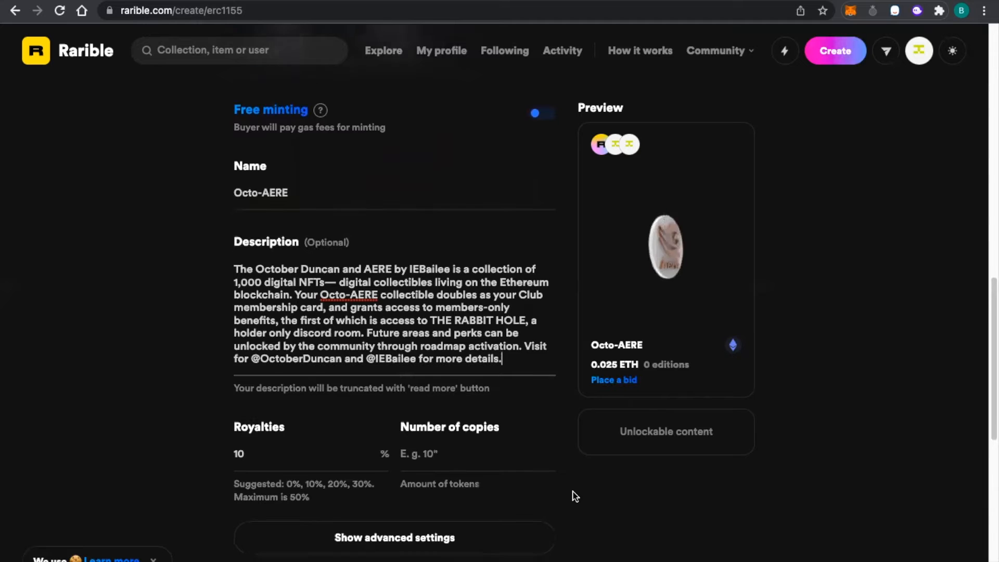
{"action": "left_click", "coordinate": [453, 350]}
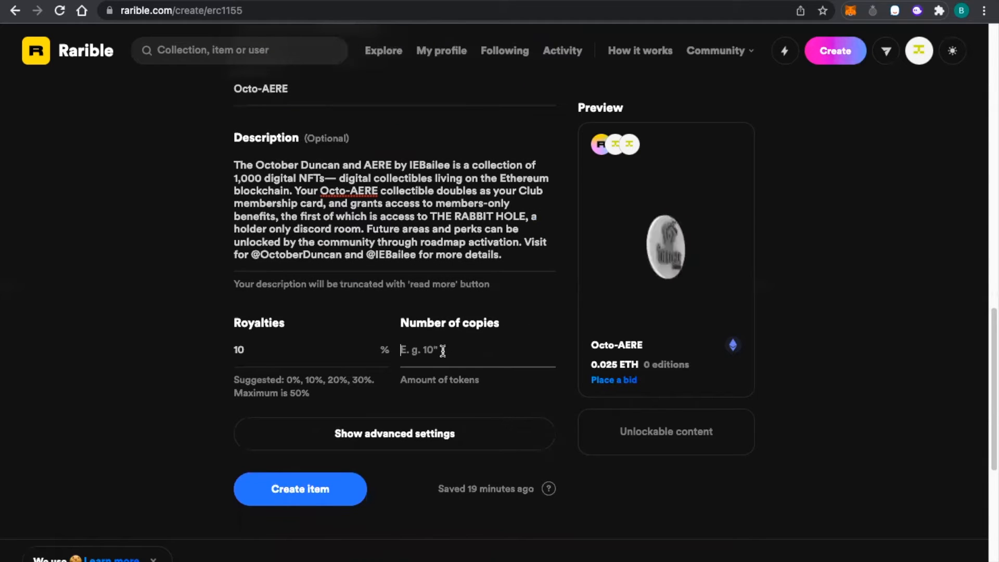
{"action": "type", "text": "1000"}
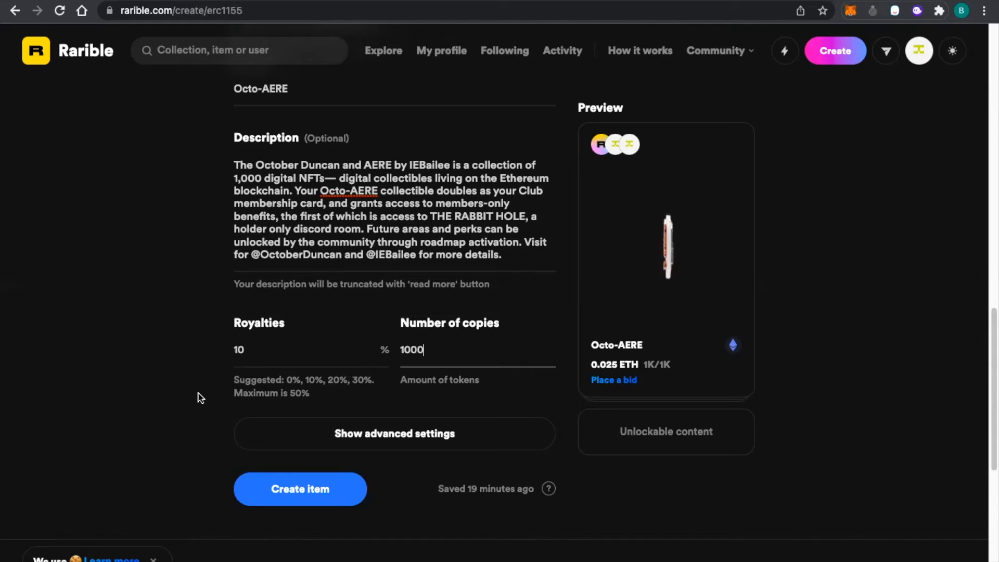
- Set the collectible's royalties to 6%
{"action": "left_click", "coordinate": [257, 359]}
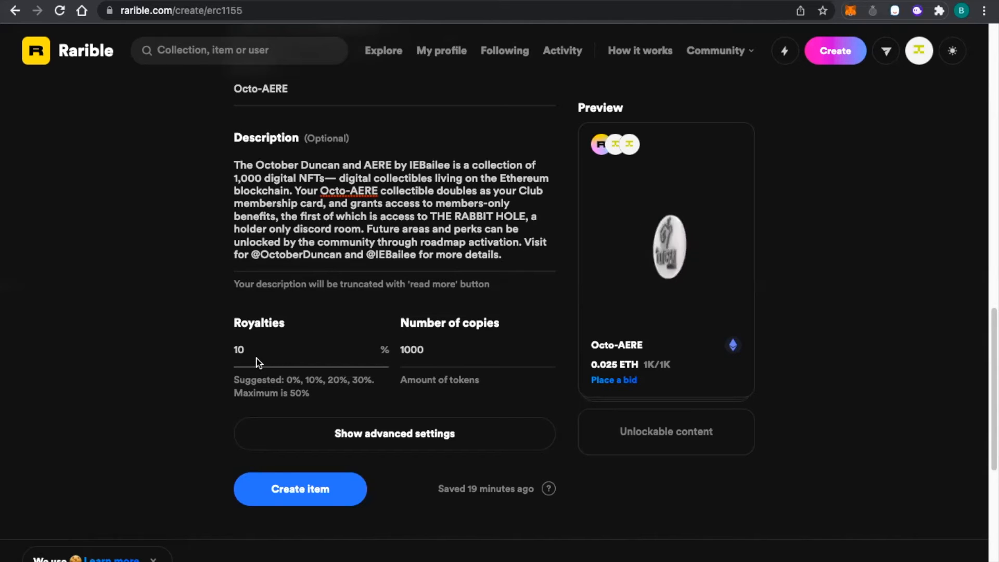
{"action": "key", "text": "BackSpace"}
{"action": "key", "text": "BackSpace"}
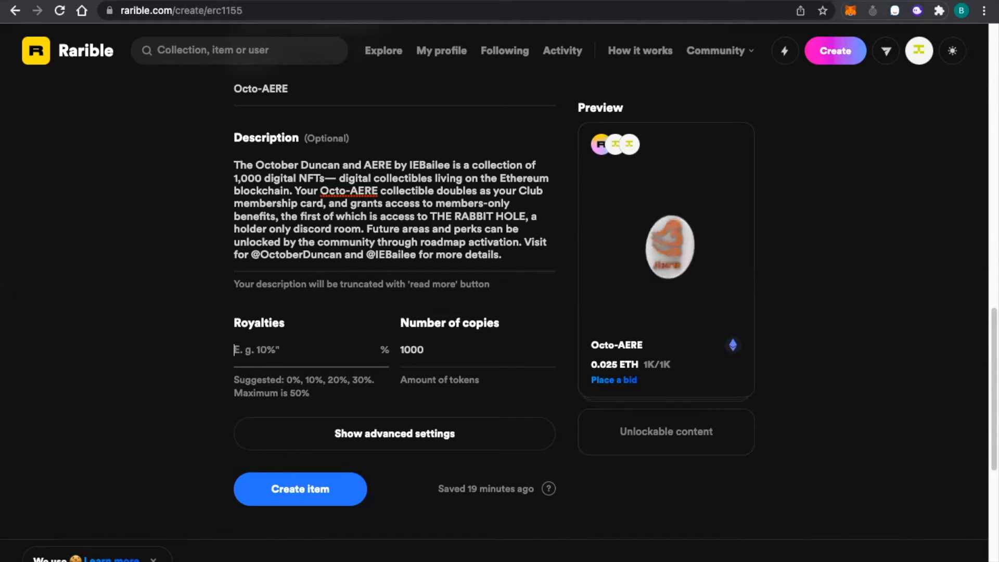
{"action": "type", "text": "6"}
{"action": "left_click", "coordinate": [196, 400]}
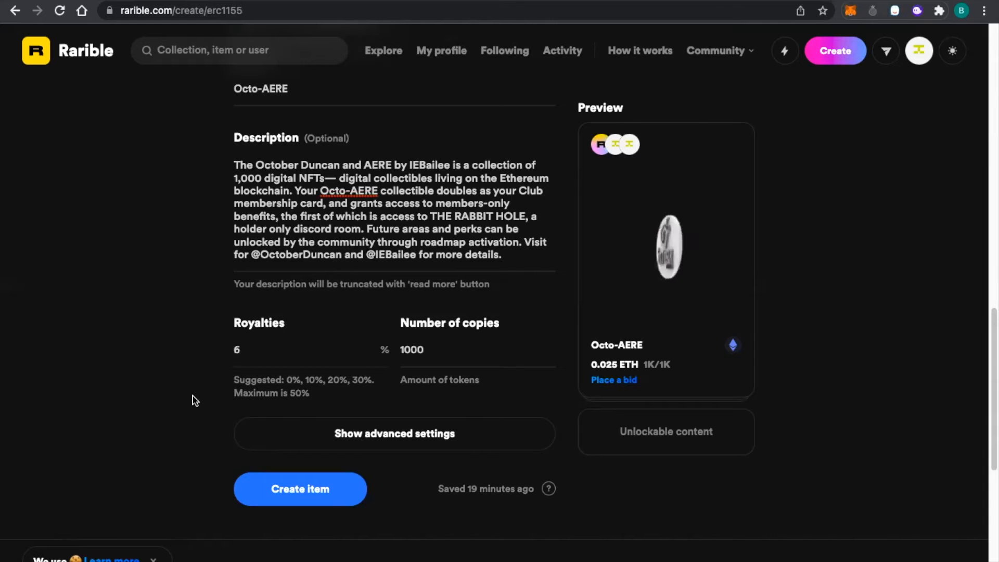
- Show the advanced settings to review the optional properties and alternative text fields, and hide them again
{"action": "left_click", "coordinate": [404, 442]}
{"action": "scroll", "coordinate": [558, 489], "scroll_direction": "down", "scroll_amount": 3}
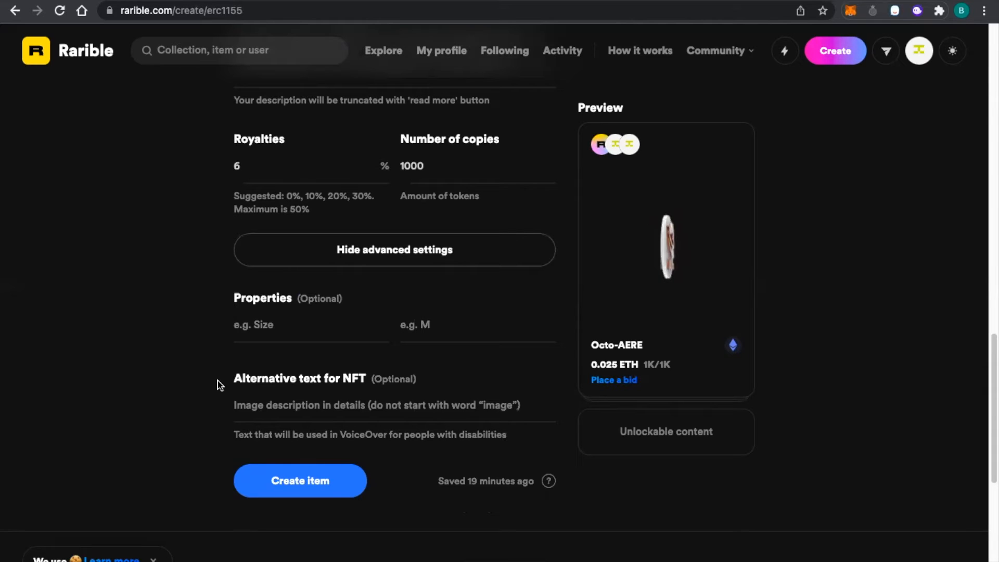
{"action": "left_click", "coordinate": [401, 259]}
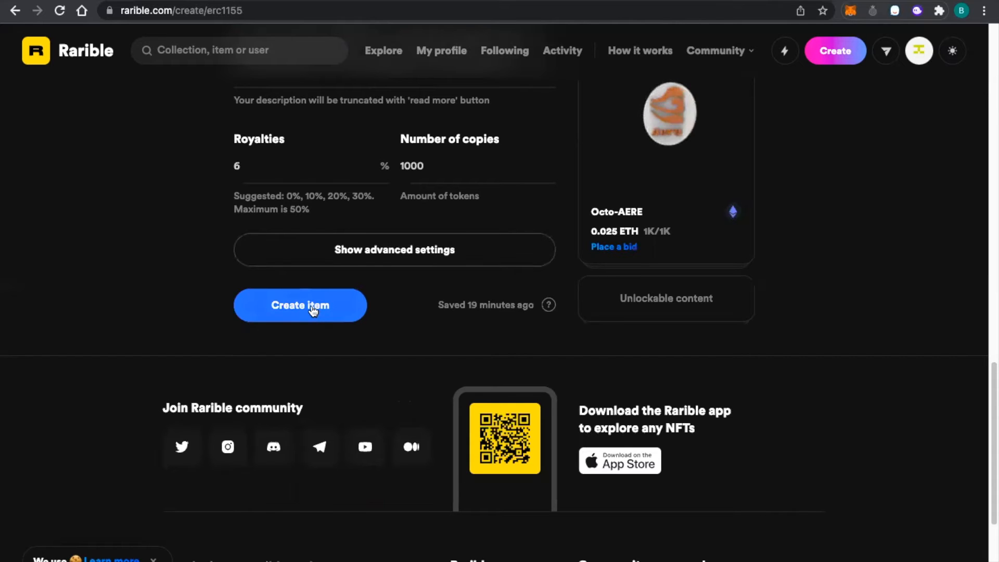
- Create the Octo-AERE item and dismiss the indexing notice to open its token page
{"action": "mouse_move", "coordinate": [613, 1]}
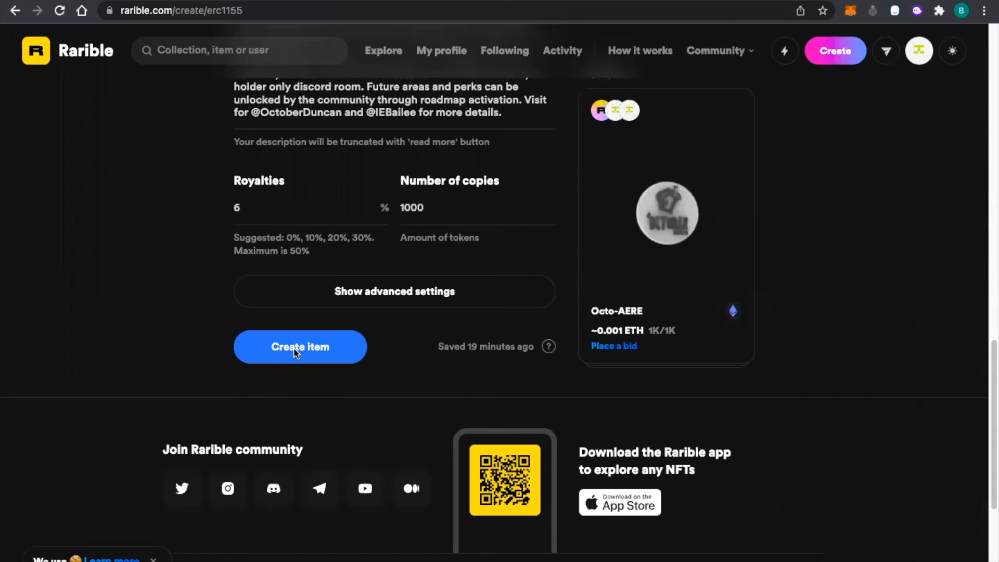
{"action": "left_click", "coordinate": [295, 353]}
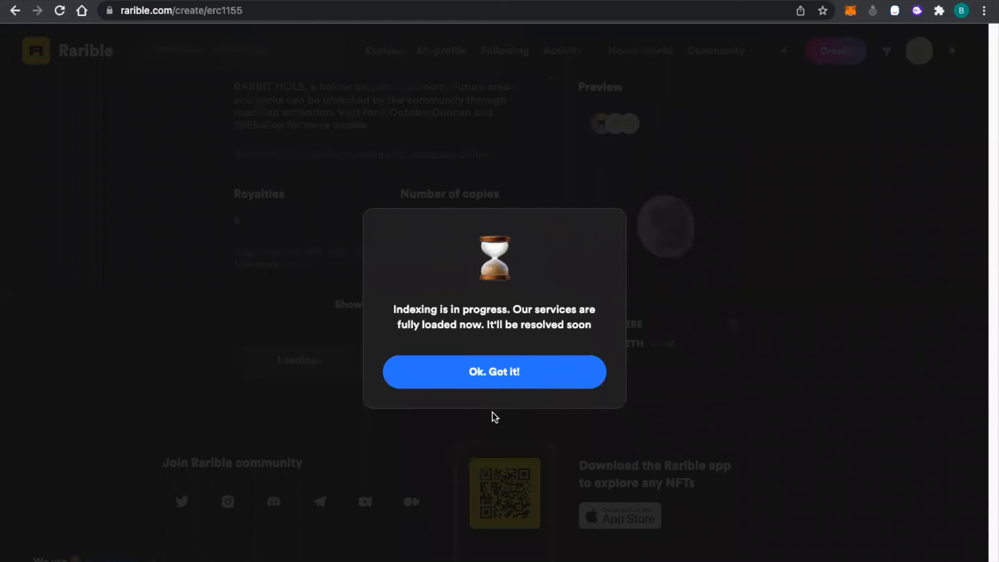
{"action": "left_click", "coordinate": [500, 380]}
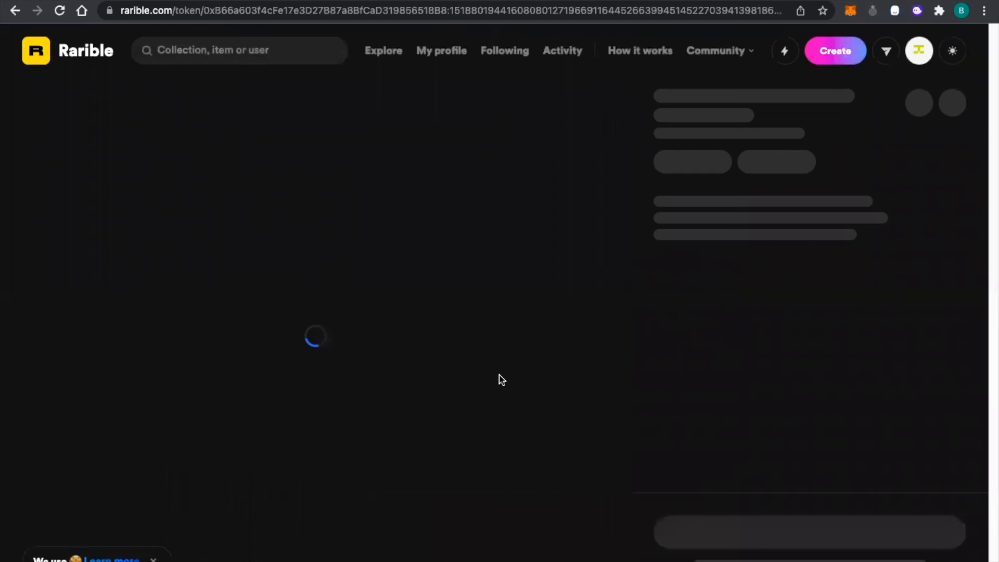